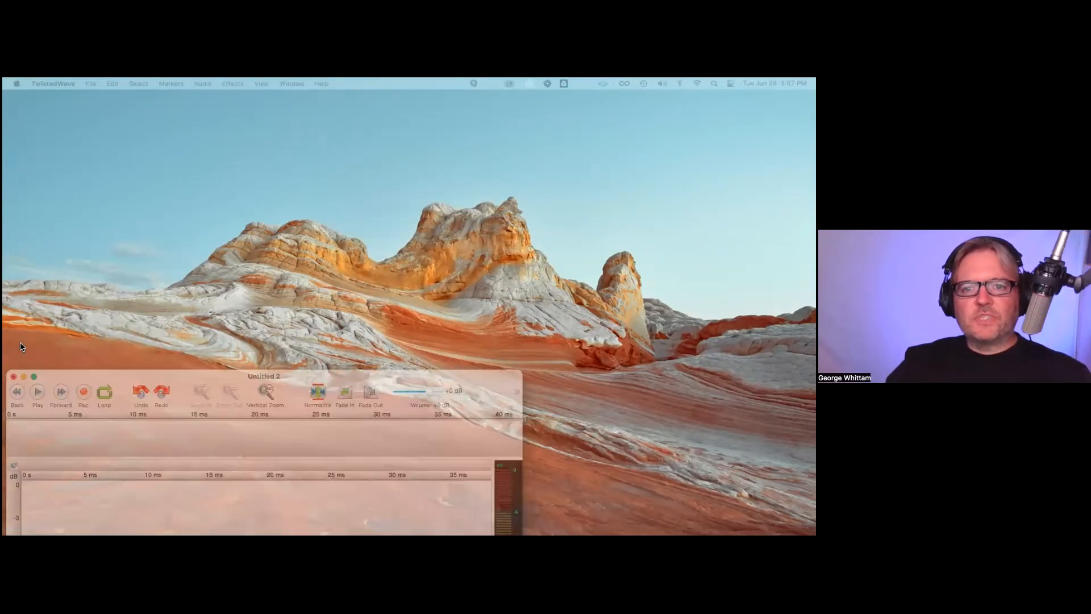
# Step: Close the Untitled 2 document without saving its changes
pyautogui.click(267, 508)
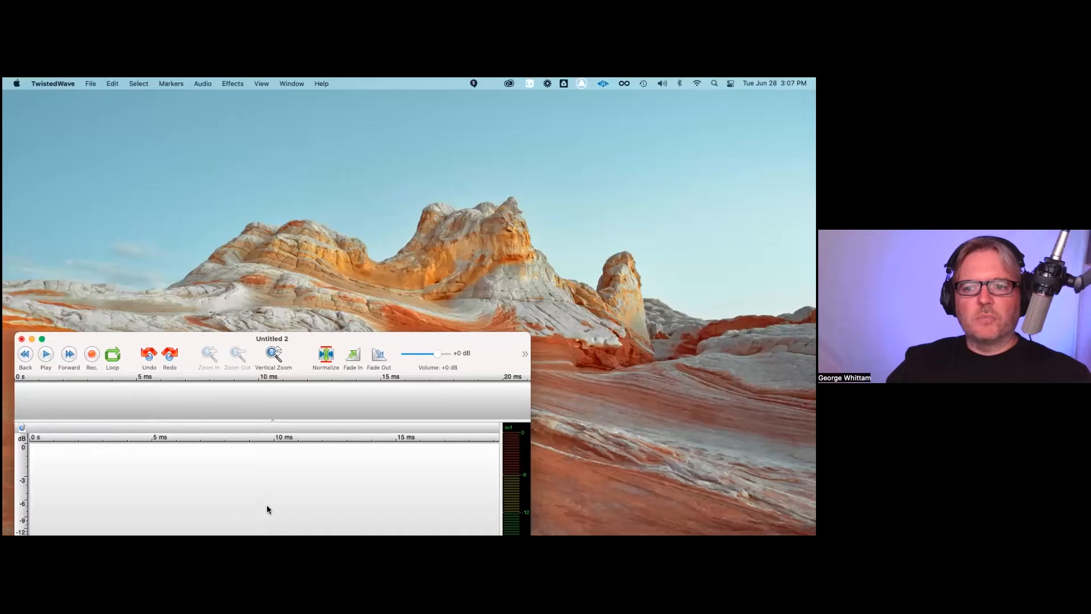
pyautogui.press('super+w')
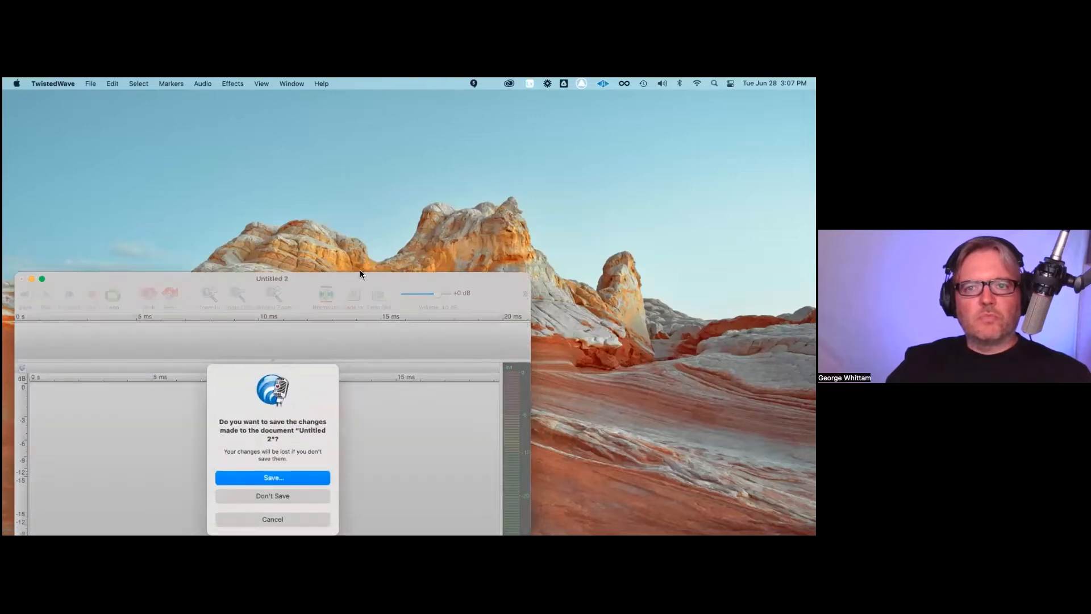
pyautogui.press('super+d')
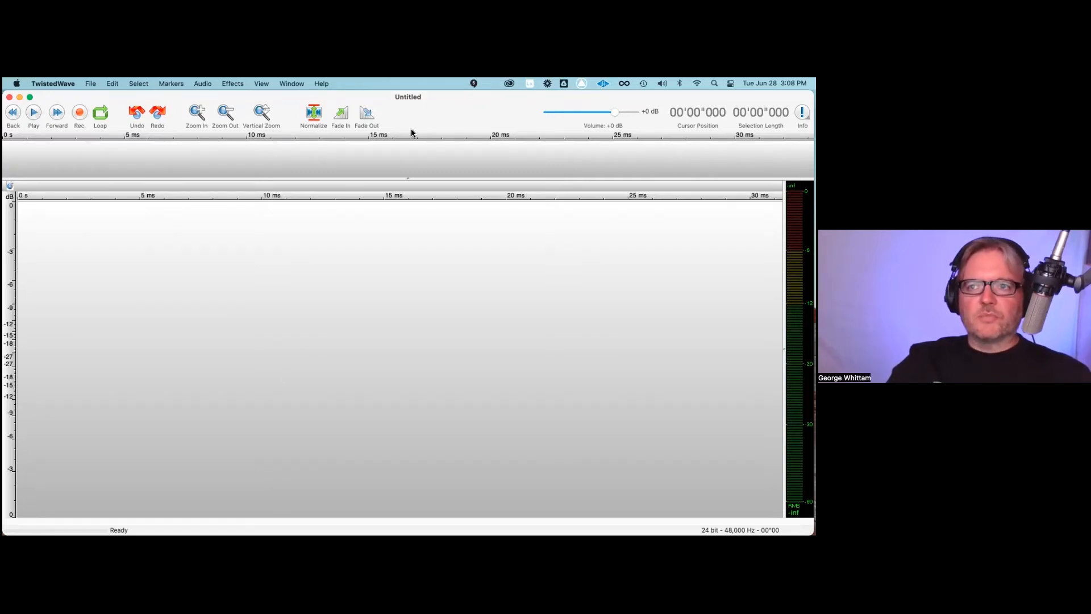
# Step: Check which audio input and output devices are selected for recording and playback
pyautogui.click(203, 84)
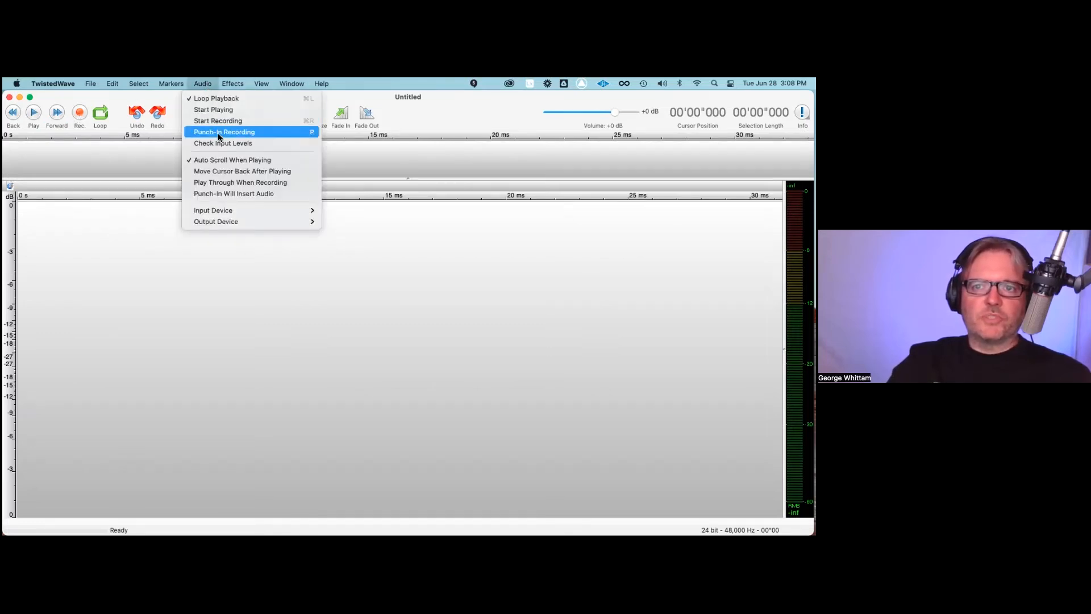
pyautogui.moveTo(238, 214)
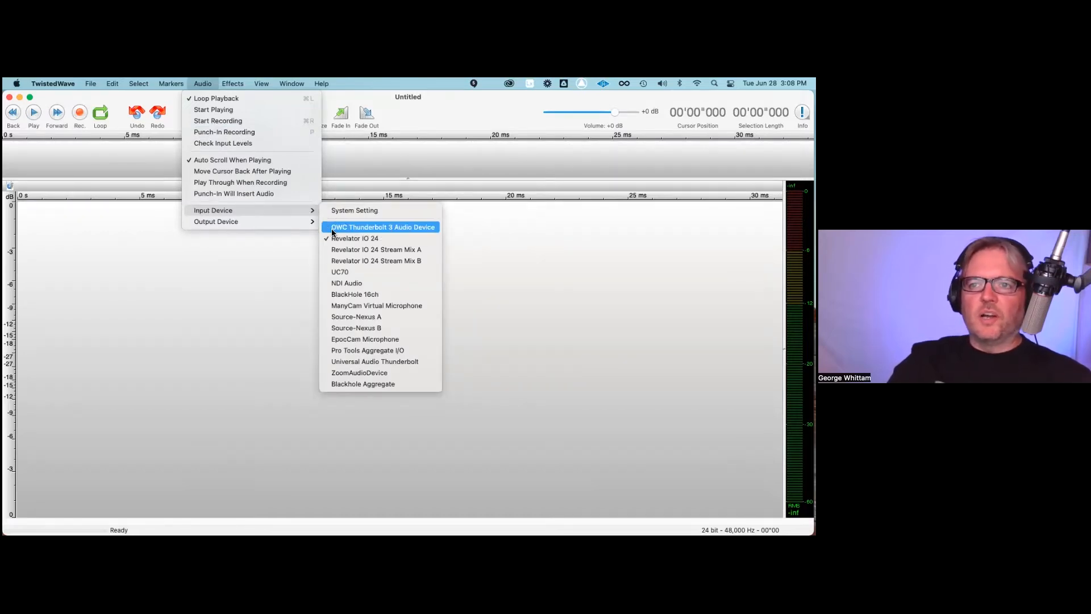
pyautogui.moveTo(317, 226)
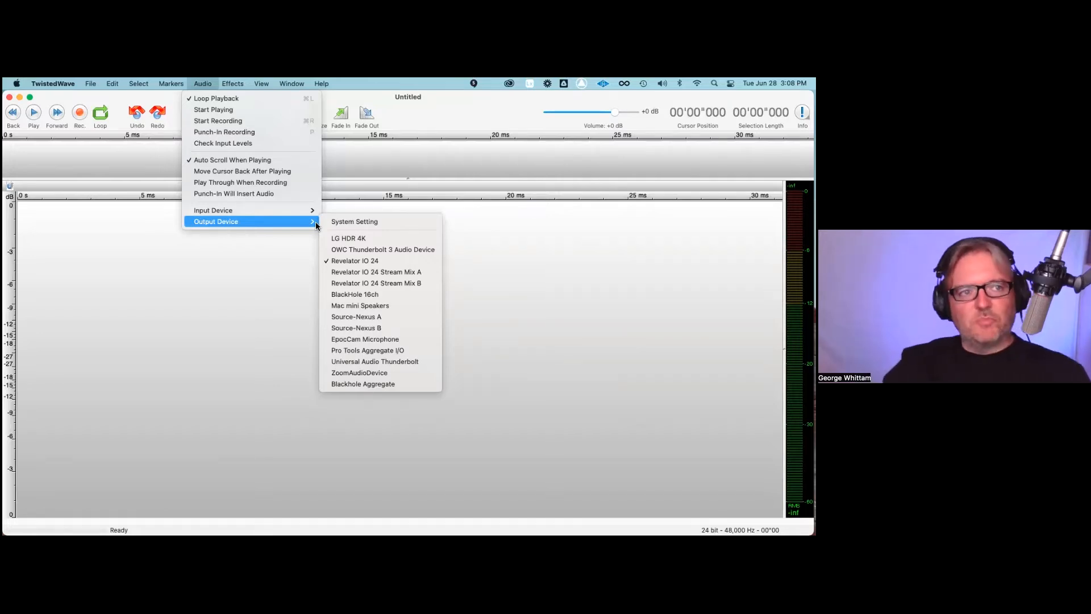
pyautogui.click(212, 80)
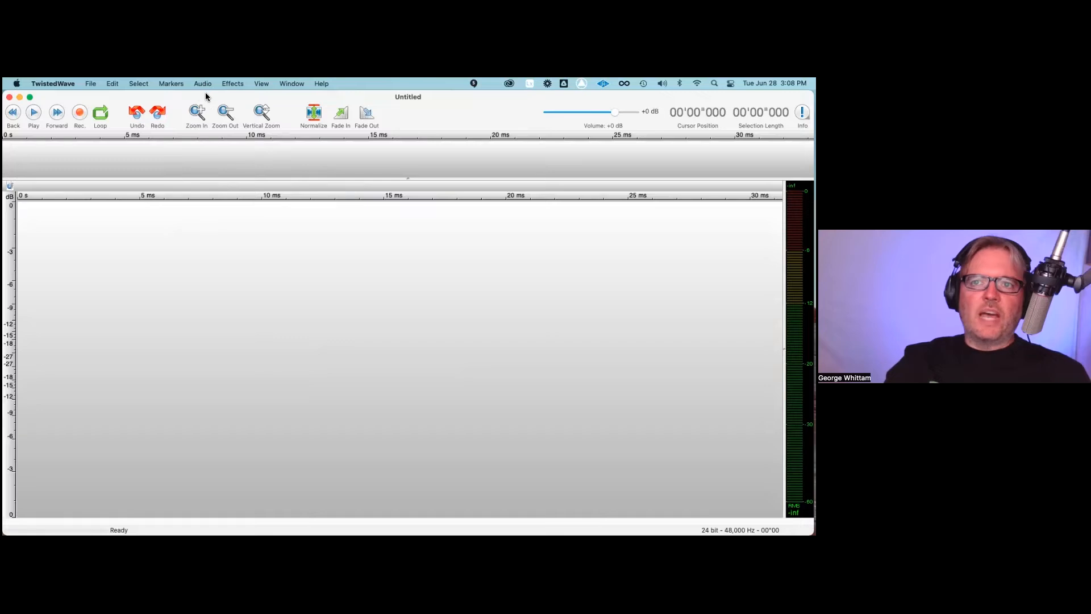
pyautogui.click(202, 83)
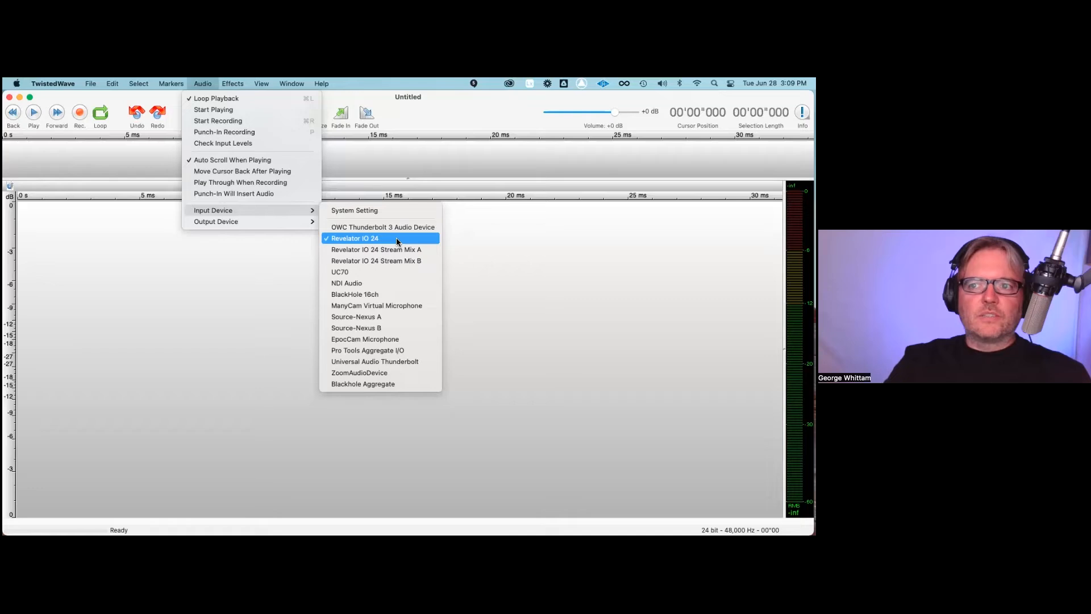
pyautogui.click(193, 285)
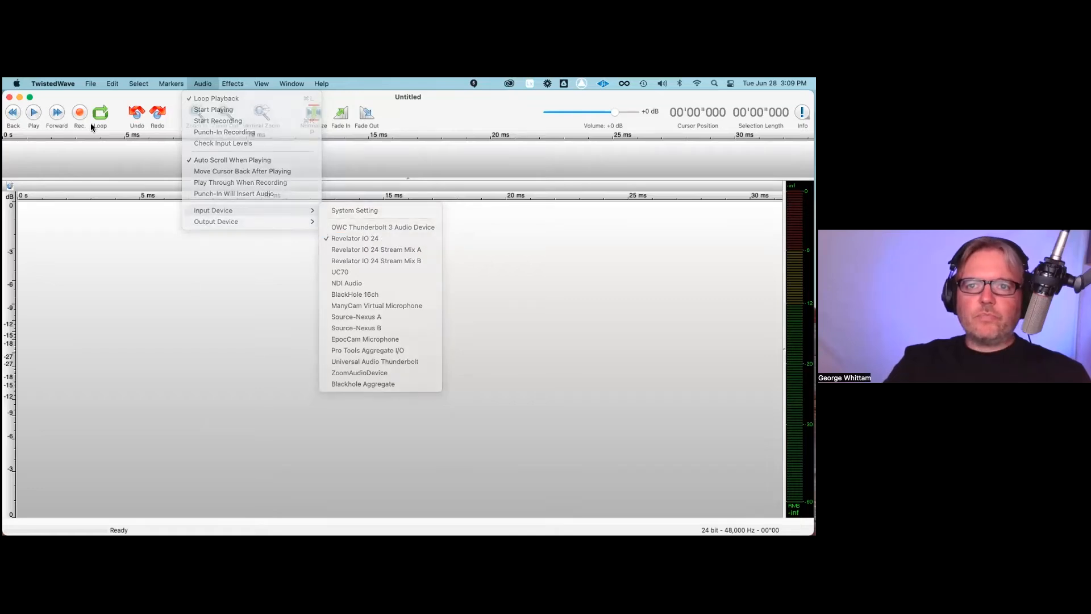
# Step: Record about 58 seconds of speech, stop, and place the cursor in the pause at about 49.8 seconds
pyautogui.press('super+r')
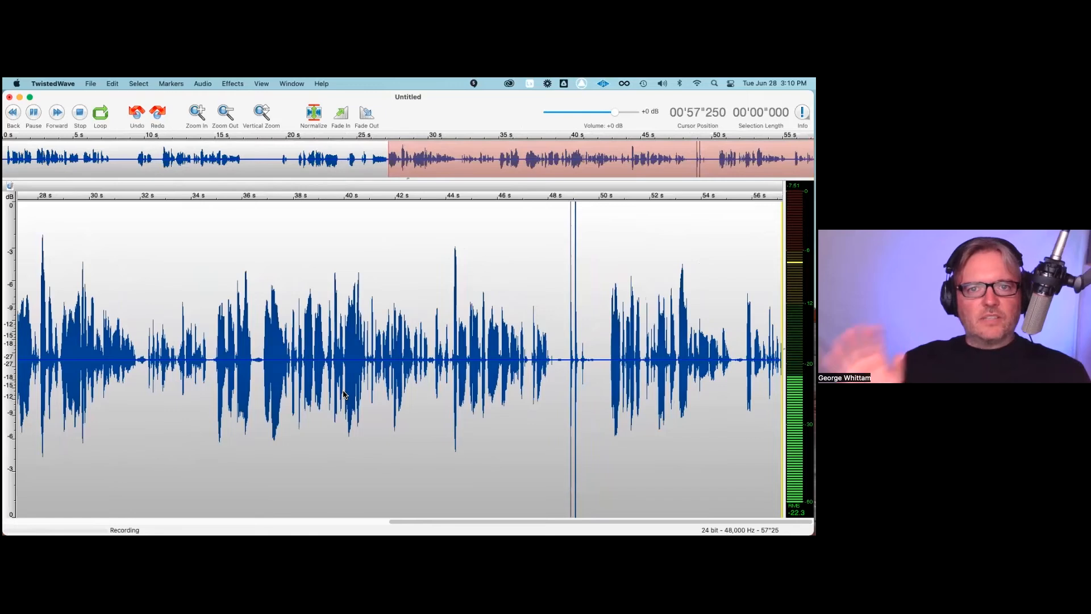
pyautogui.press('space')
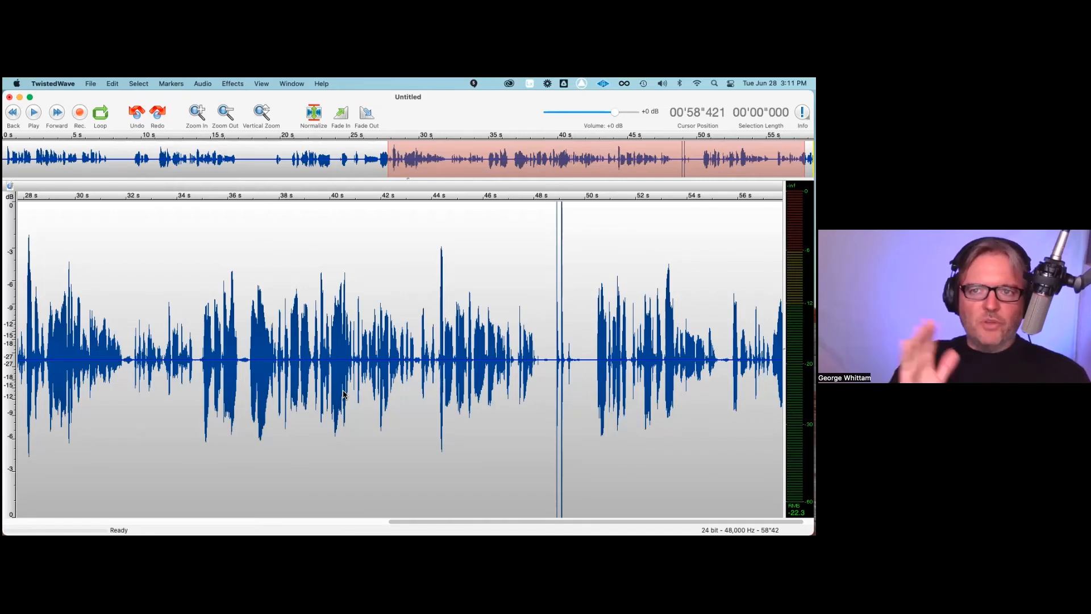
pyautogui.click(579, 343)
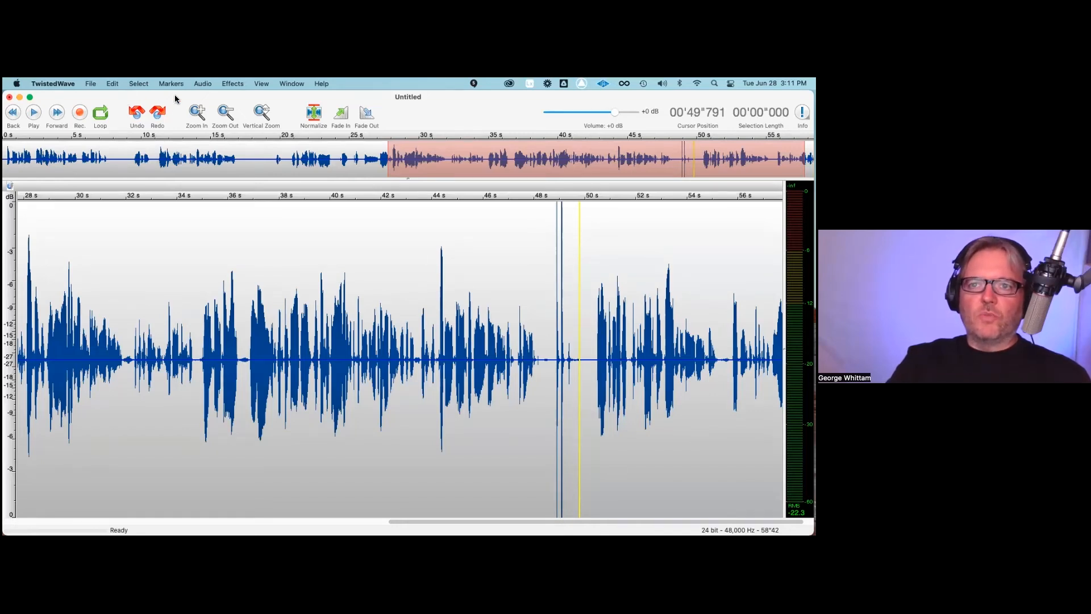
# Step: Review the editing preferences, including the punch-in pre-roll duration and the insert-audio option, and close them
pyautogui.click(52, 84)
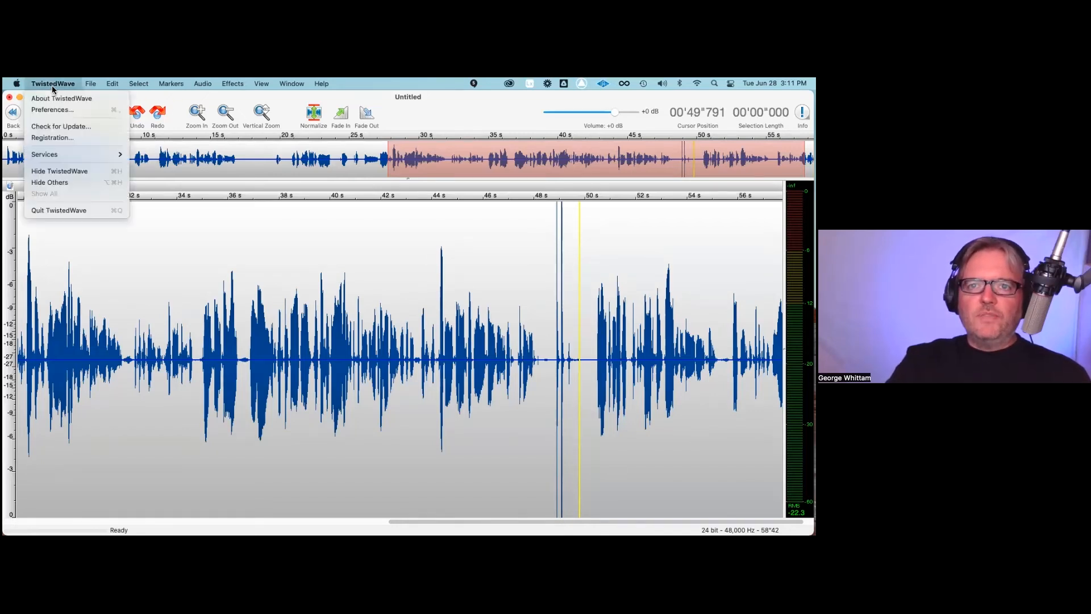
pyautogui.click(58, 111)
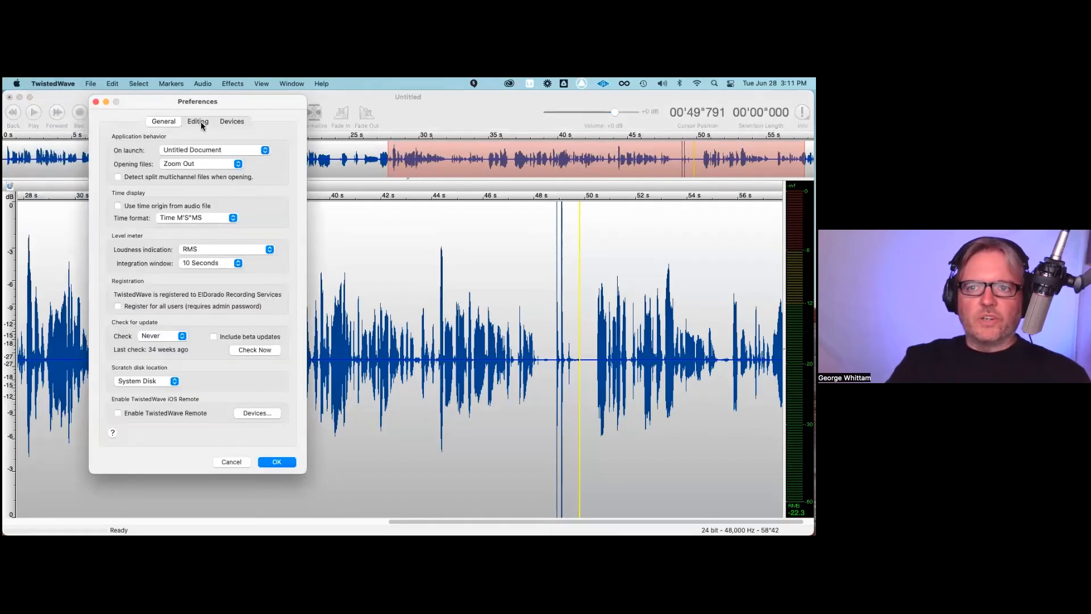
pyautogui.click(199, 122)
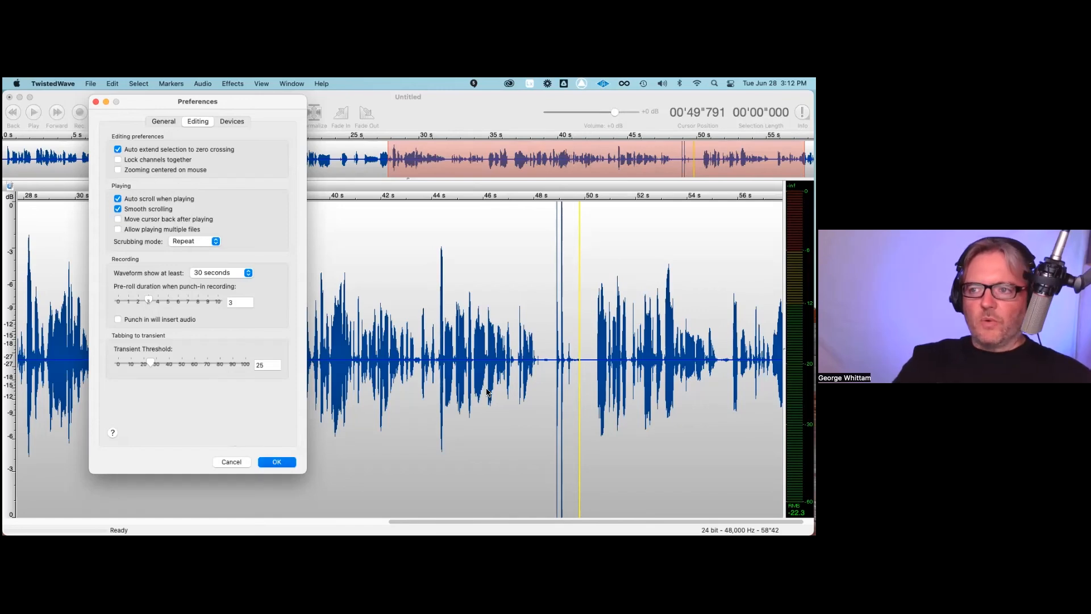
pyautogui.press('Return')
# Step: Place the cursor at about 55.76 seconds, in the pause just before the last phrase of the recording
pyautogui.press('space')
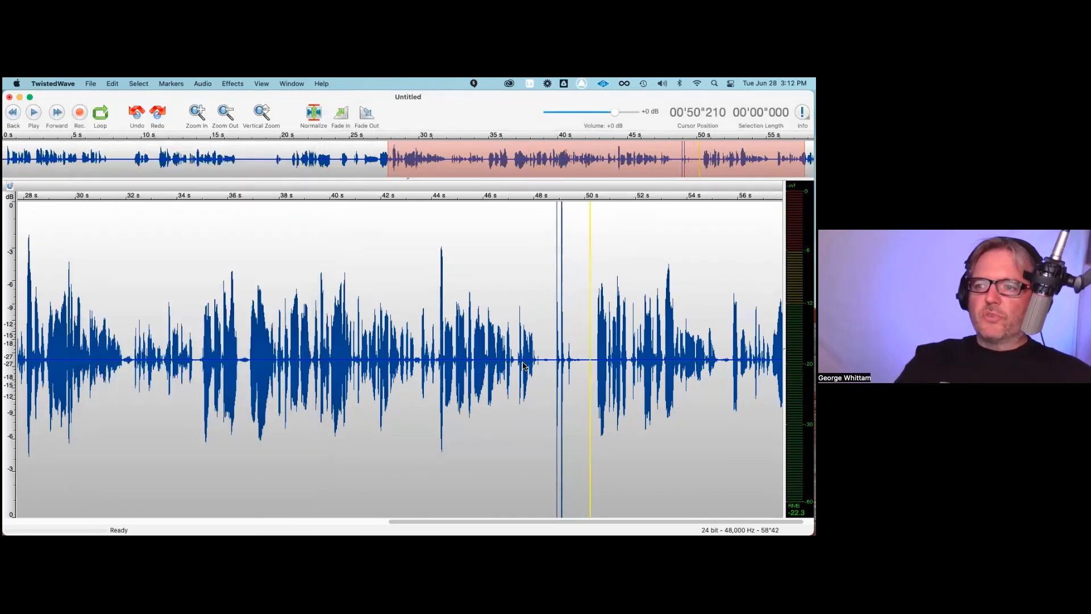
pyautogui.scroll(-2, 699, 392)
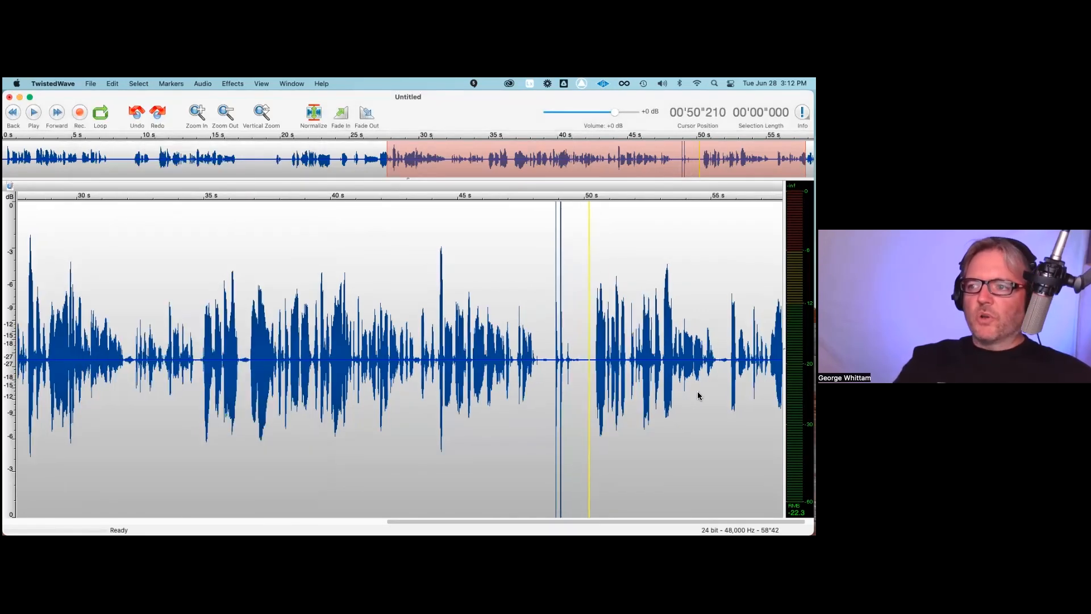
pyautogui.click(718, 367)
pyautogui.scroll(-3, 718, 366)
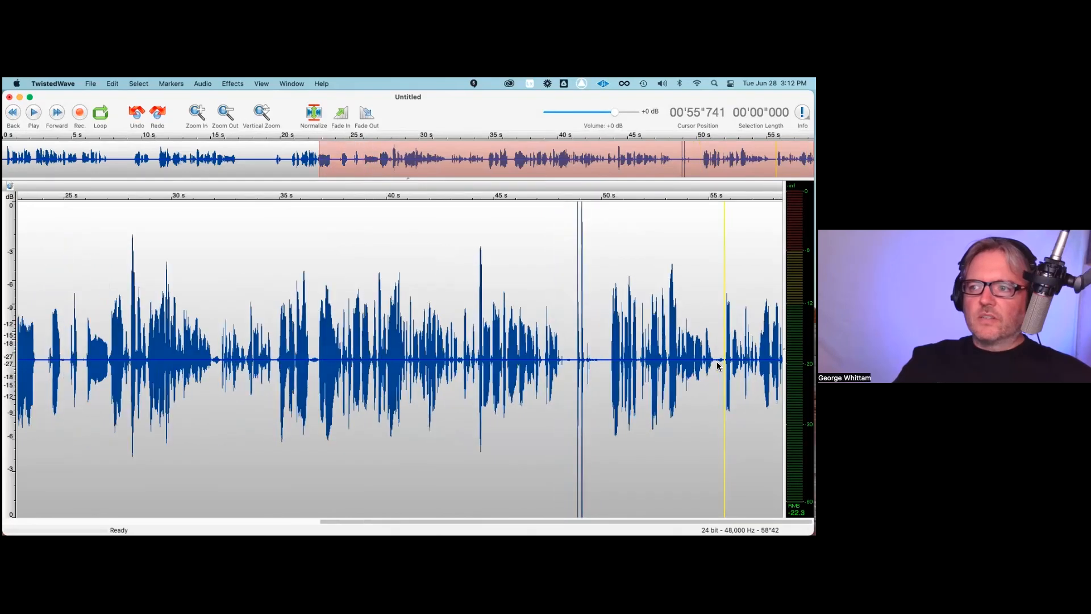
pyautogui.scroll(-4, 718, 366)
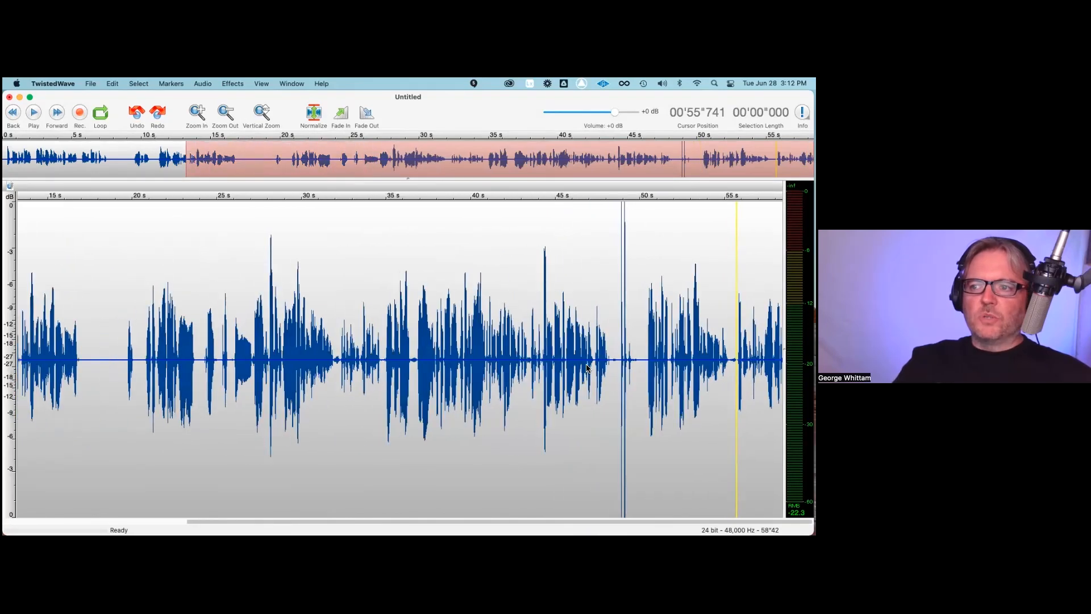
pyautogui.scroll(1, 587, 366)
pyautogui.scroll(5, 587, 367)
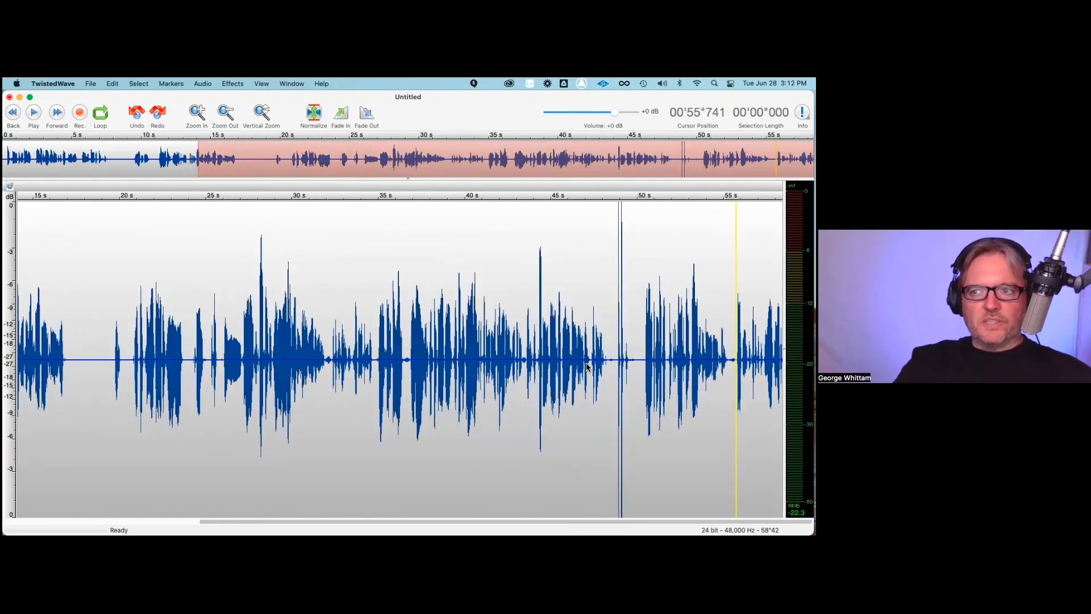
pyautogui.scroll(5, 584, 310)
pyautogui.click(591, 290)
pyautogui.click(562, 283)
pyautogui.click(613, 283)
pyautogui.click(536, 287)
pyautogui.click(617, 376)
pyautogui.click(571, 377)
pyautogui.click(580, 376)
pyautogui.click(588, 375)
pyautogui.click(586, 375)
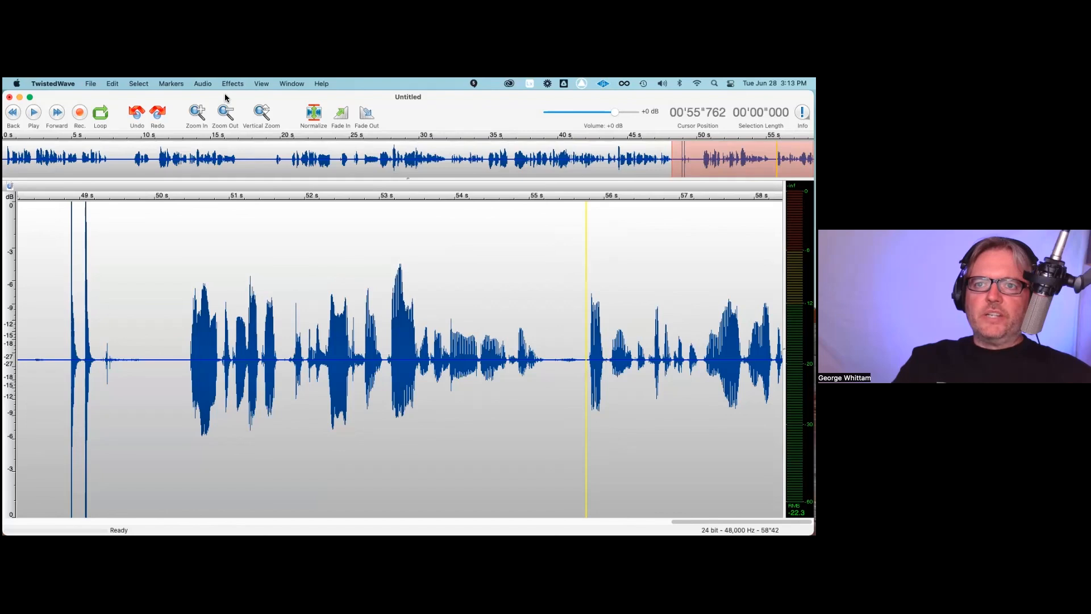
# Step: Start editing the keyboard shortcuts, move the shortcut dialog aside, and bring up the audio commands
pyautogui.click(204, 85)
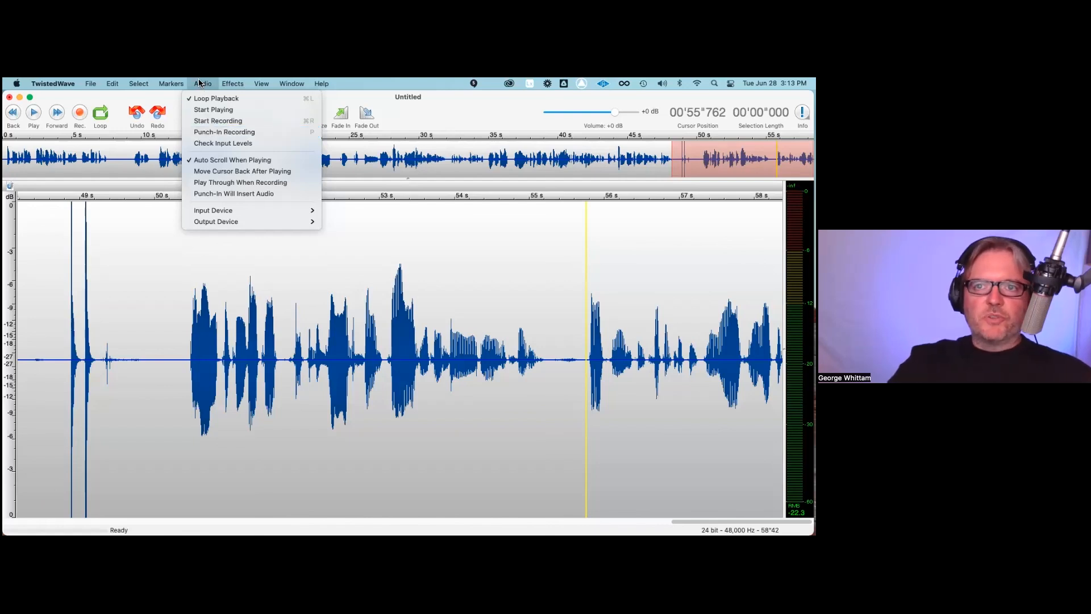
pyautogui.moveTo(118, 84)
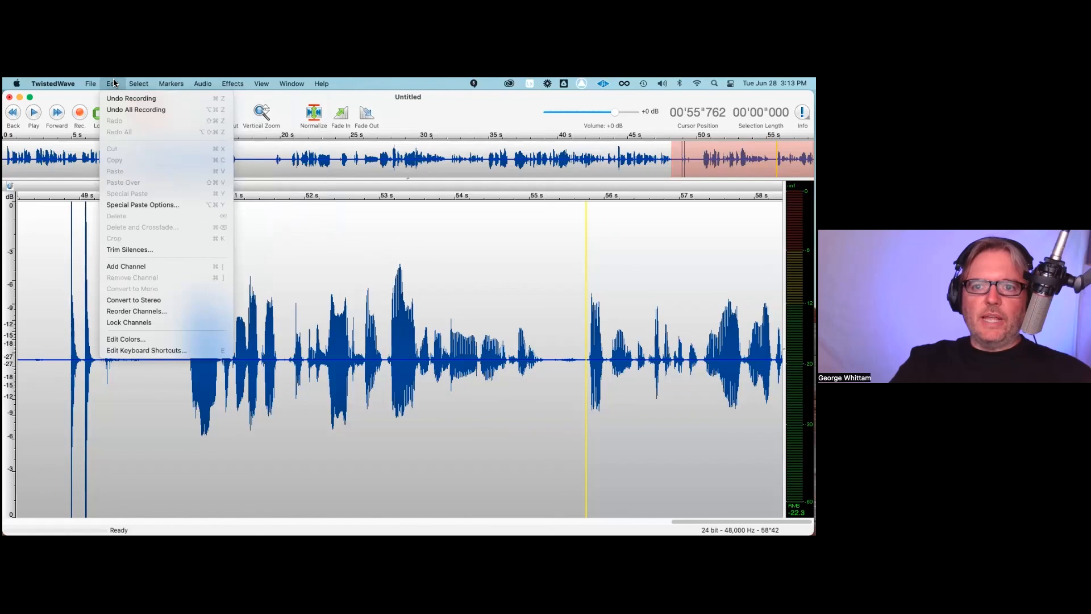
pyautogui.click(136, 352)
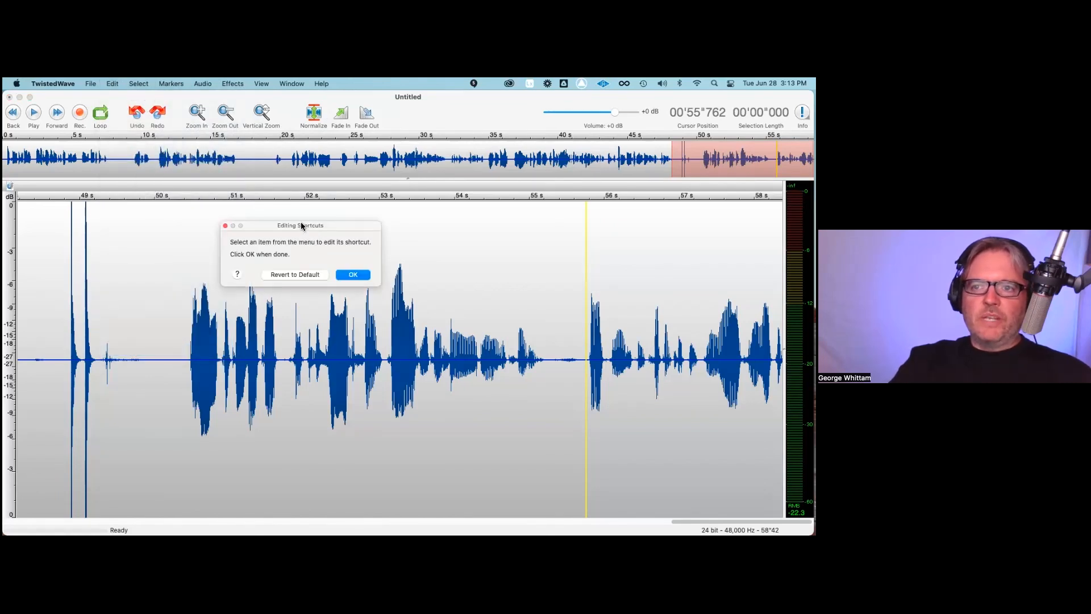
pyautogui.moveTo(238, 227); pyautogui.dragTo(93, 221)
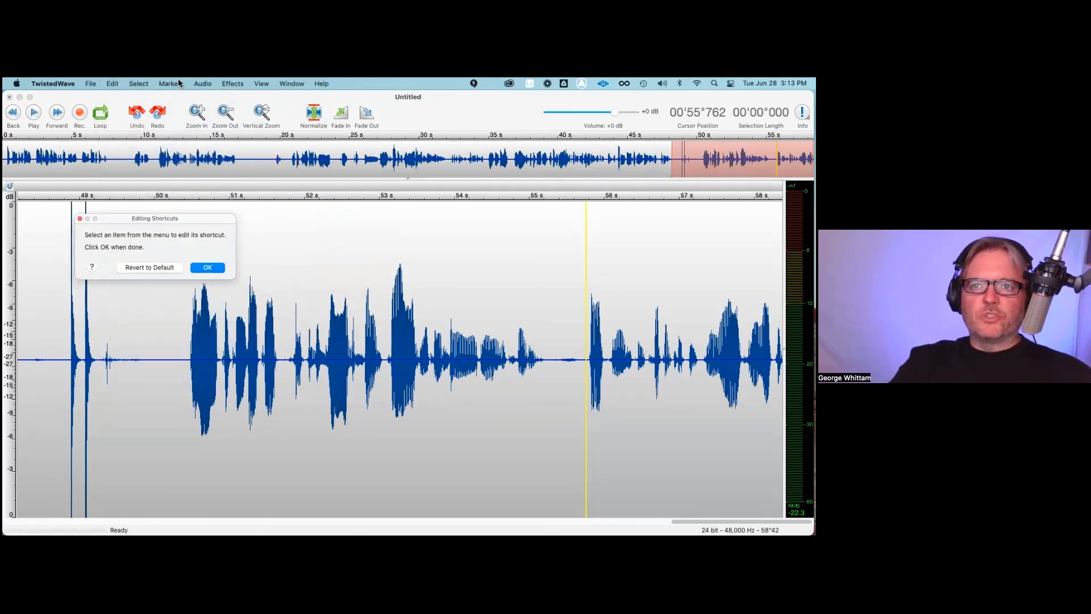
pyautogui.click(178, 83)
pyautogui.moveTo(190, 80)
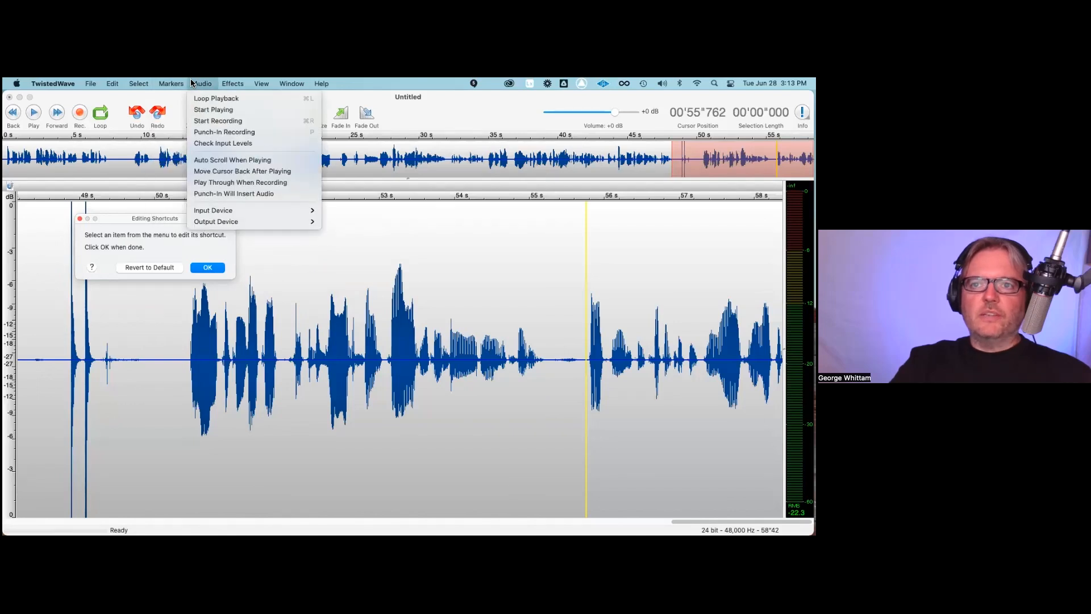